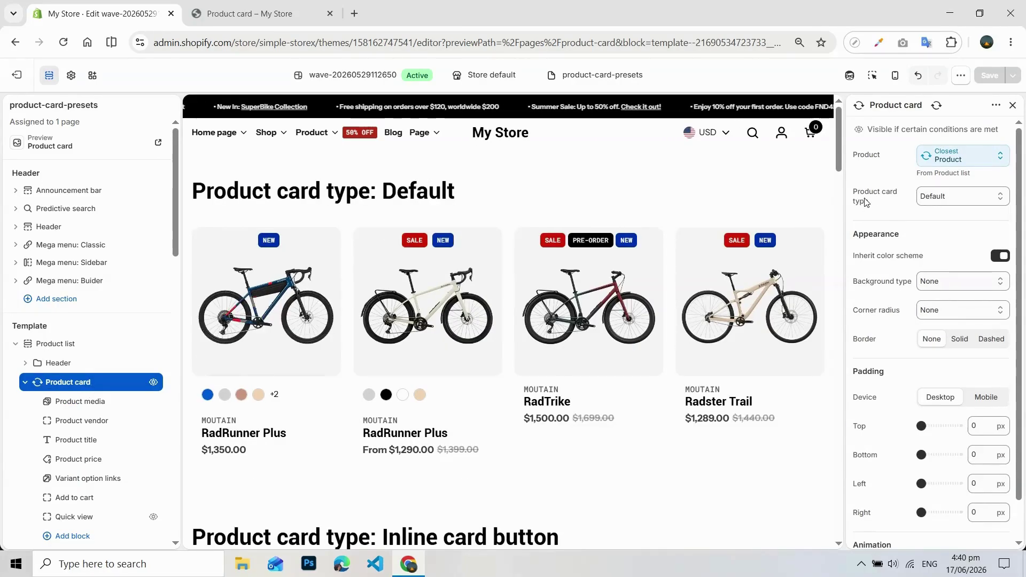
Check the available product card type options for the Product card in the first Product list.
left_click(953, 196)
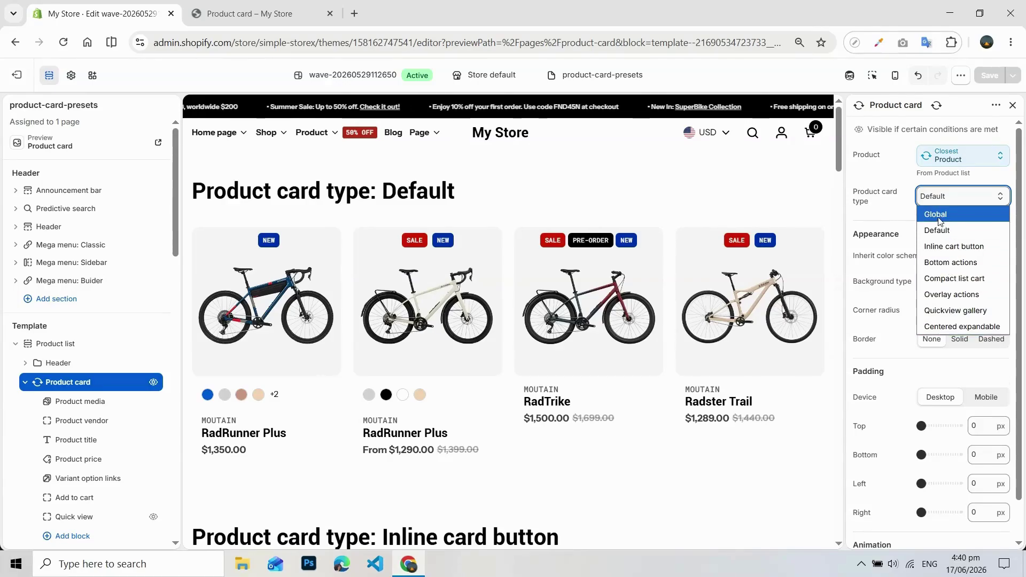
left_click(882, 220)
Examine the Default, Inline card button and Bottom action product card layouts on the storefront's Product card page.
left_click(278, 9)
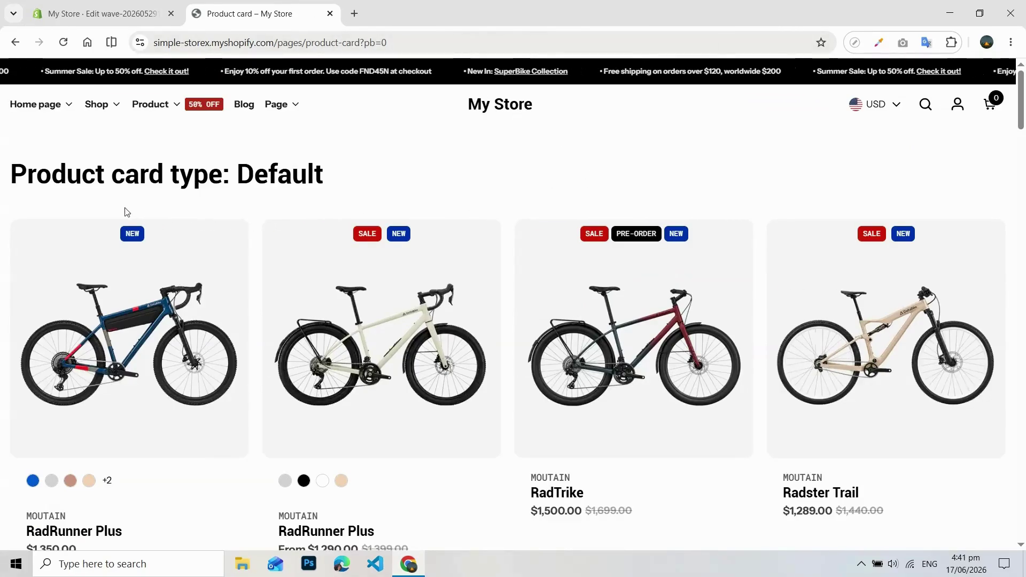
scroll(262, 478, "down", 5)
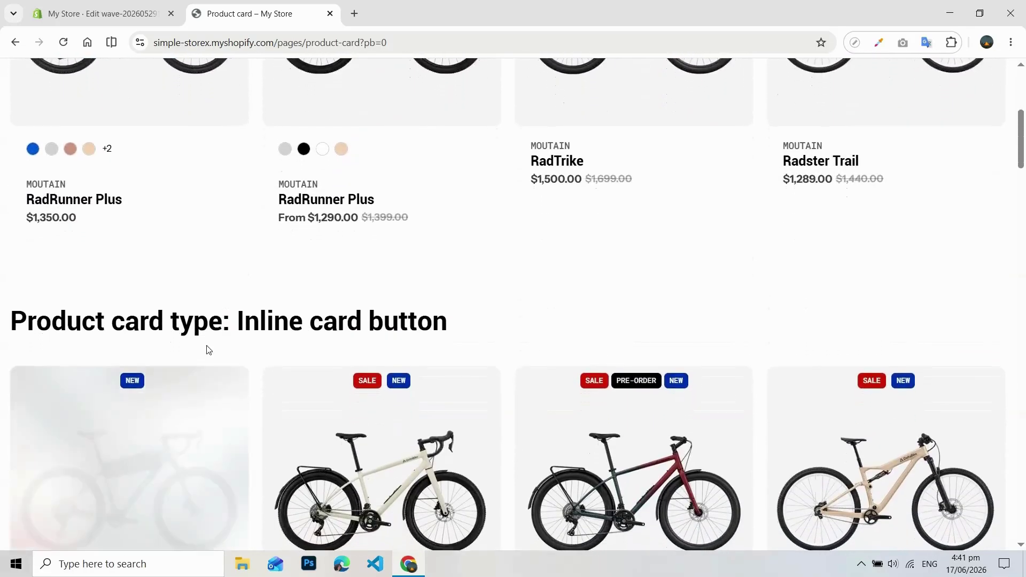
scroll(465, 344, "down", 6)
scroll(506, 351, "up", 3)
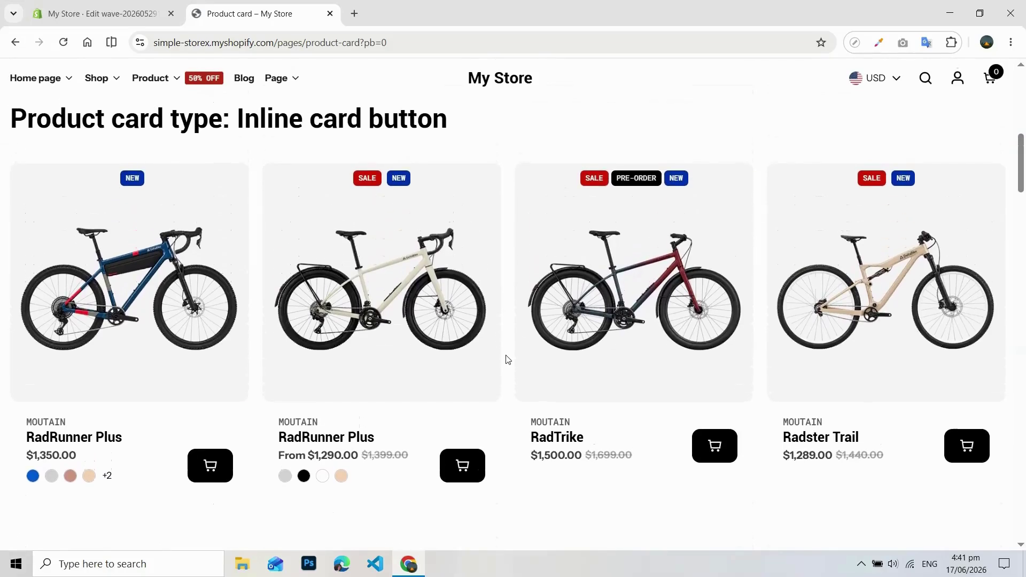
scroll(508, 360, "down", 8)
scroll(508, 360, "down", 3)
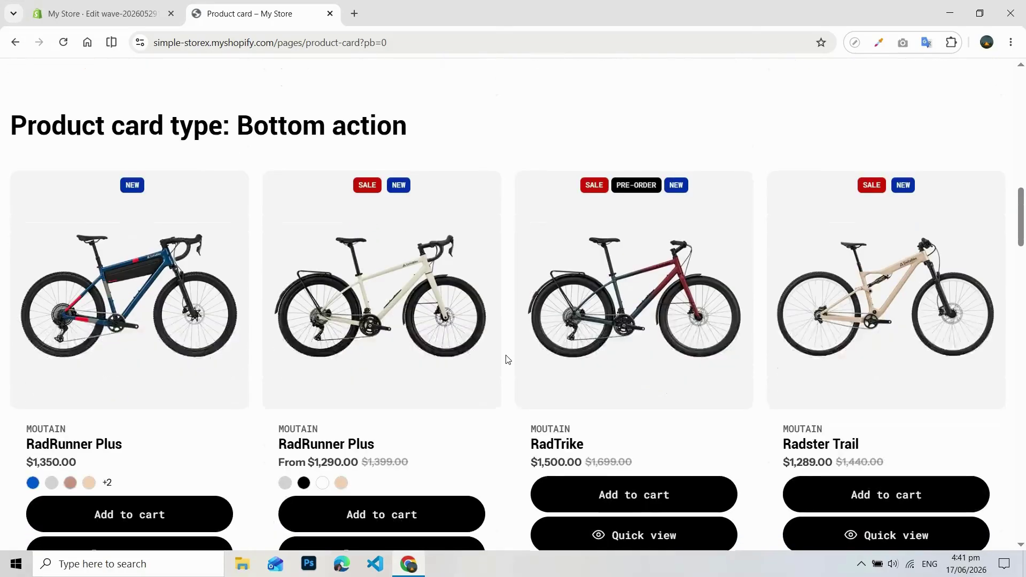
scroll(507, 359, "up", 1)
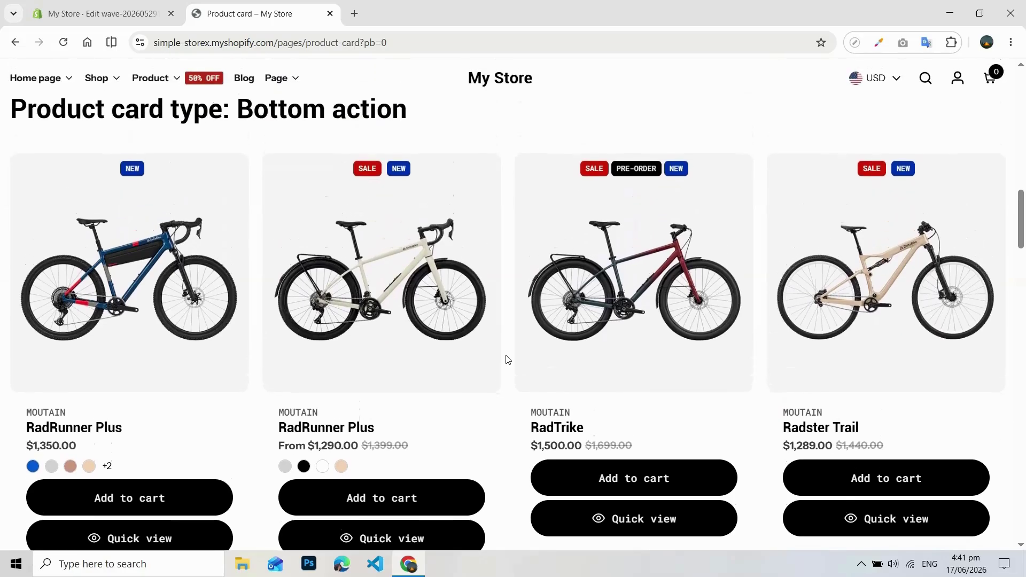
scroll(492, 131, "down", 8)
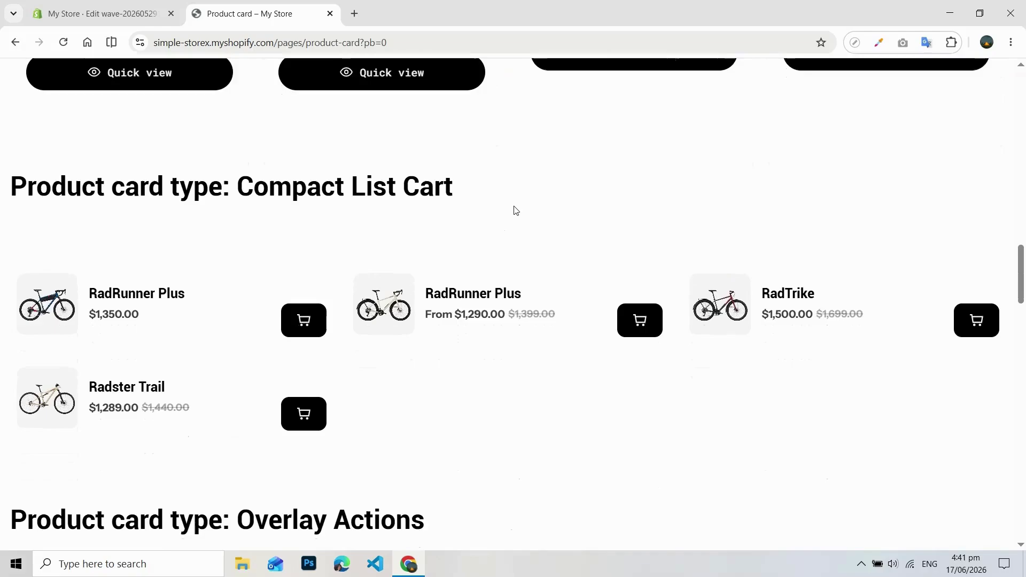
Examine the Compact List Cart, Overlay Actions and Quickview Gallery product card layouts on the storefront page.
scroll(516, 210, "down", 7)
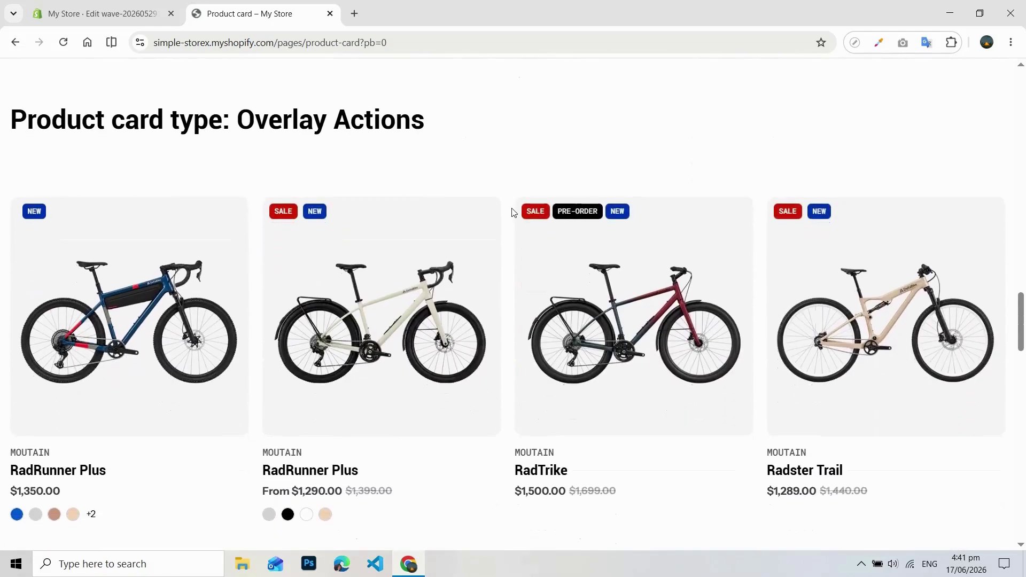
mouse_move(502, 202)
scroll(506, 170, "down", 8)
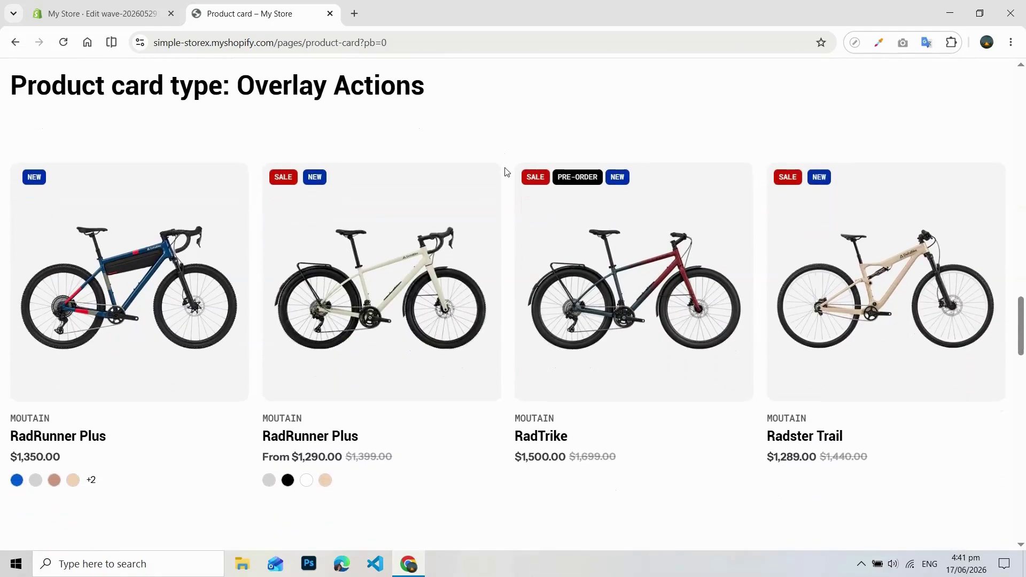
scroll(506, 172, "down", 3)
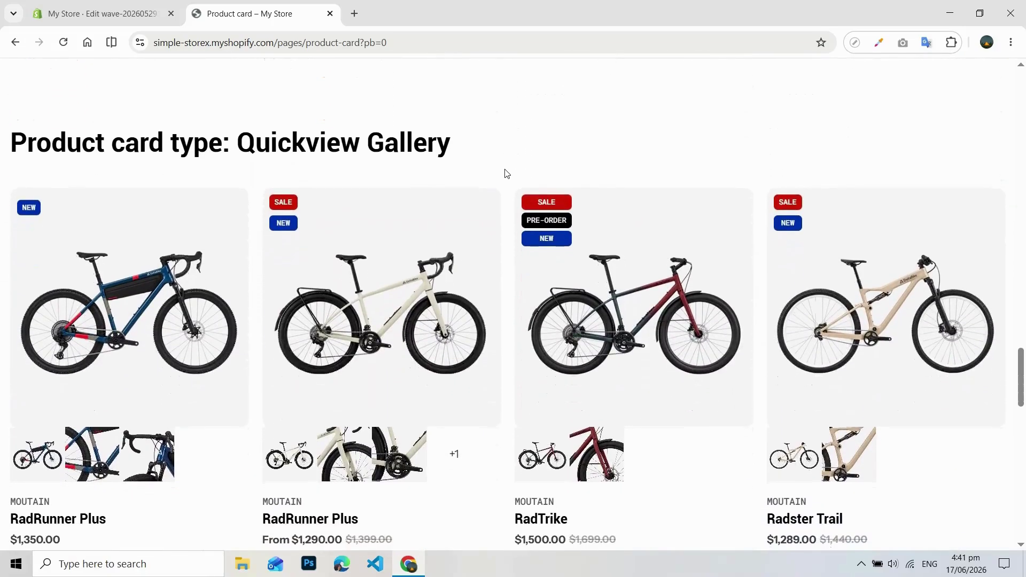
mouse_move(394, 330)
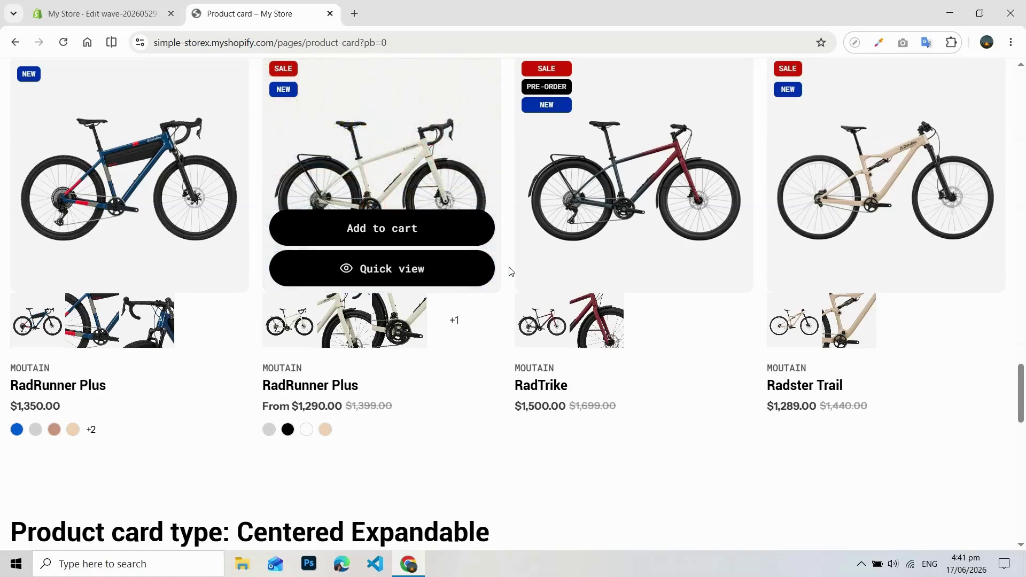
scroll(505, 303, "down", 5)
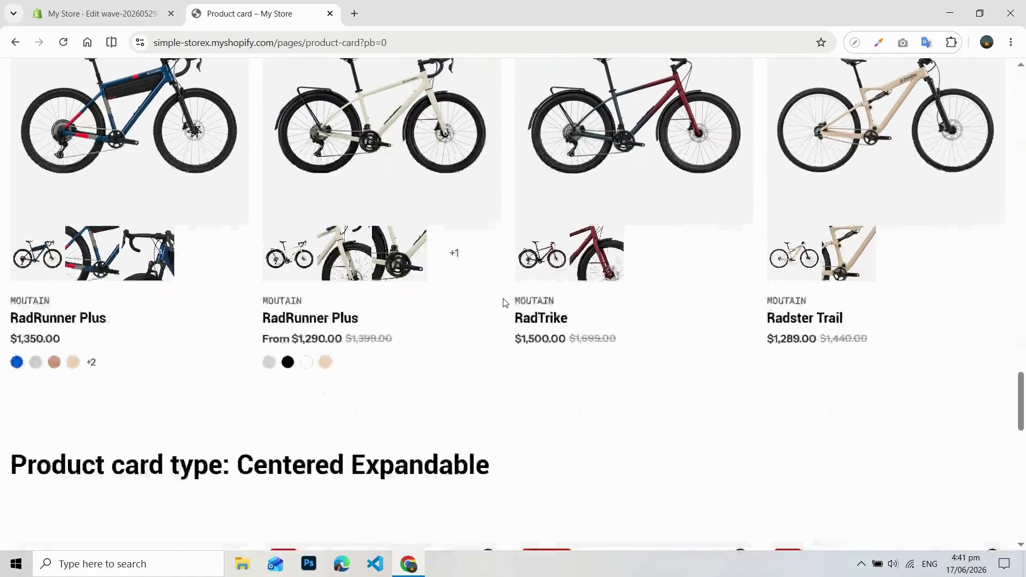
View and close the expandable vehicle information on the second RadRunner Plus and Radster Trail cards under Centered Expandable.
scroll(506, 303, "down", 3)
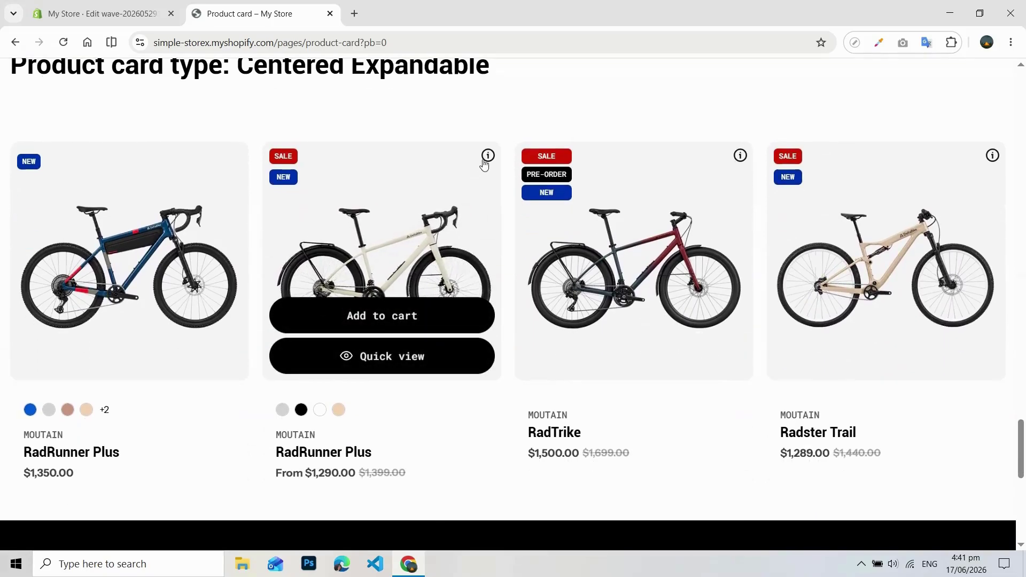
left_click(488, 157)
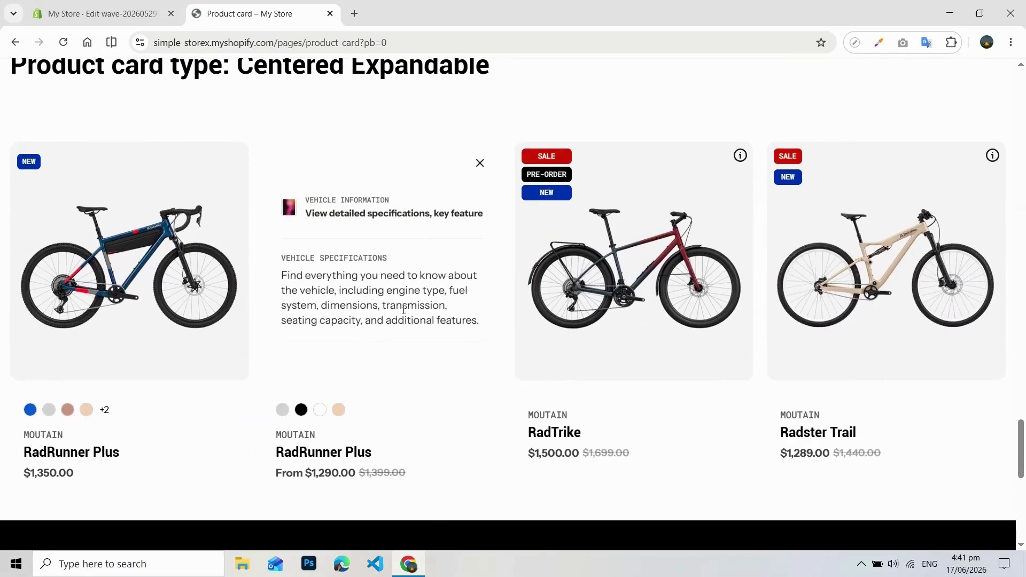
left_click(476, 165)
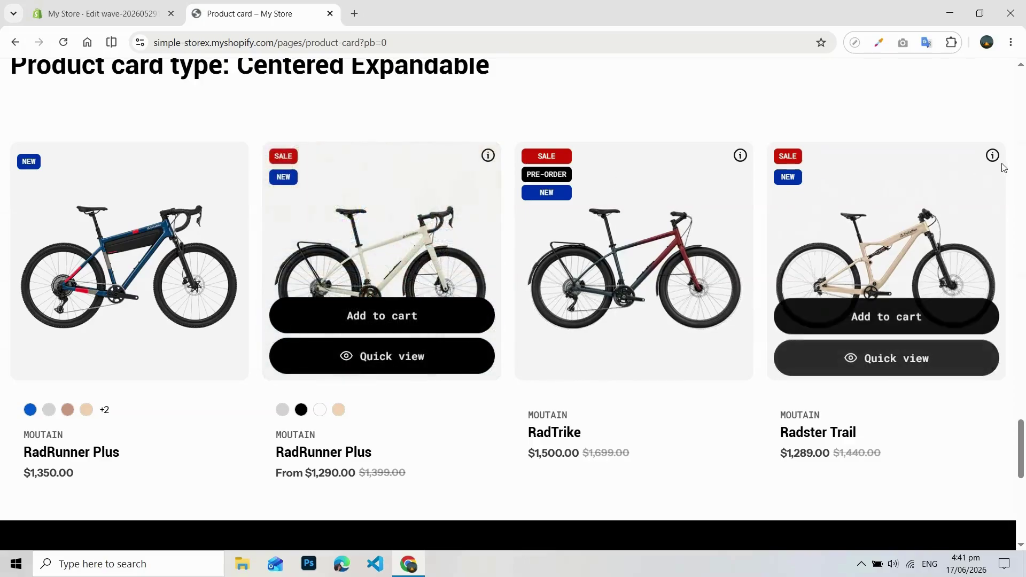
left_click(993, 156)
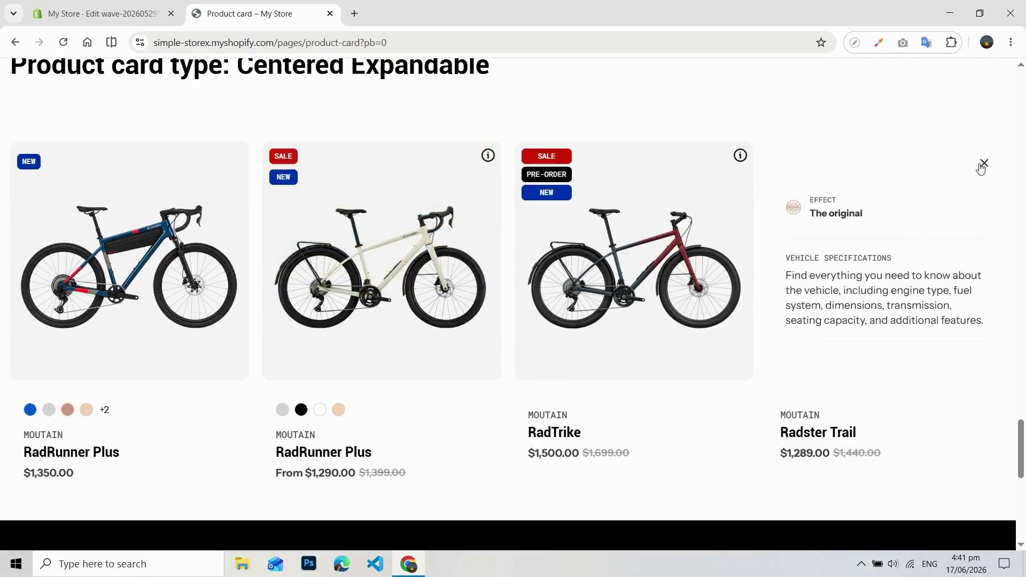
left_click(985, 165)
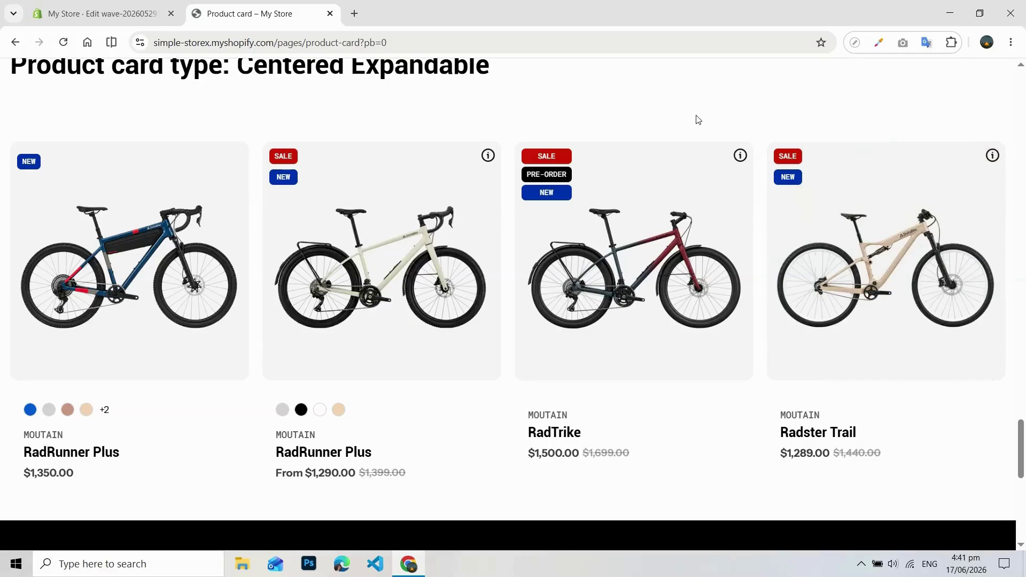
Return to the theme editor and review the product card type options again, keeping the current choice.
scroll(568, 156, "up", 10)
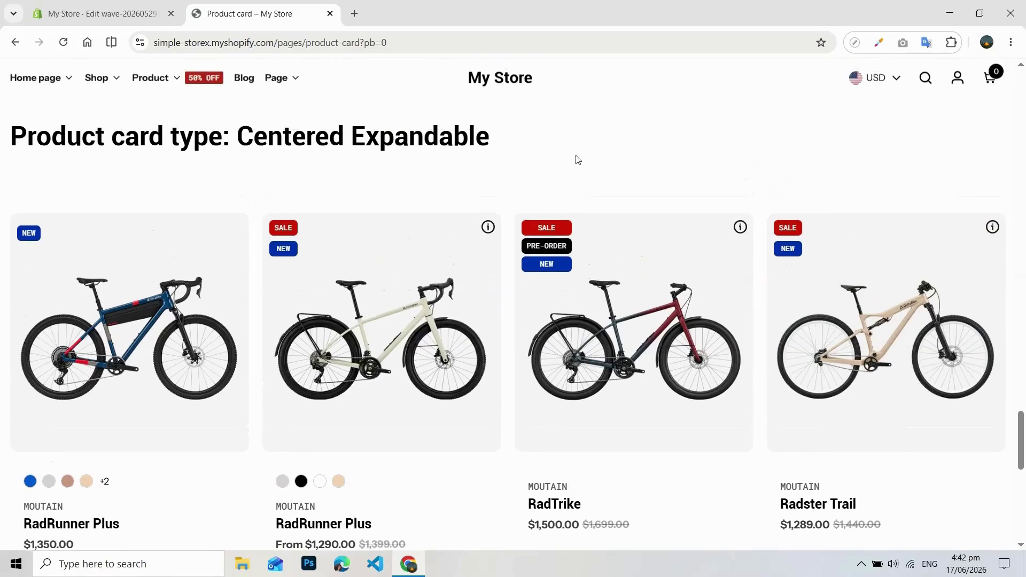
scroll(590, 160, "up", 15)
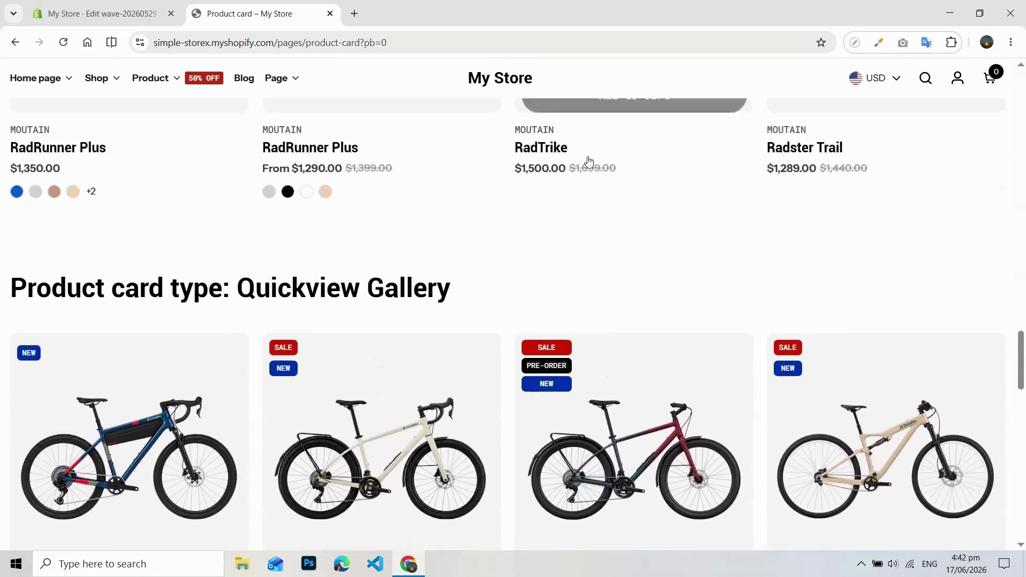
scroll(589, 160, "up", 15)
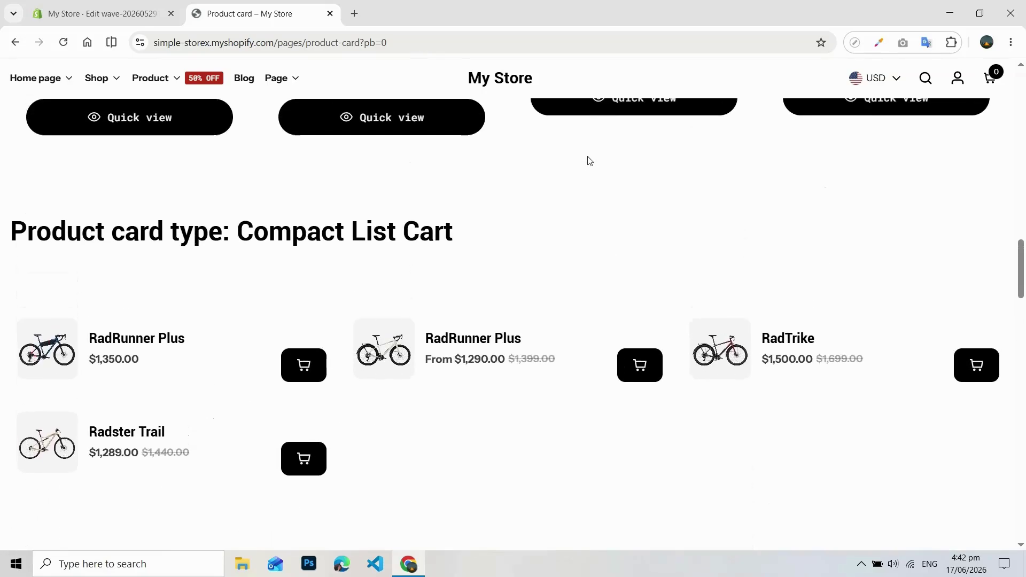
scroll(589, 160, "up", 15)
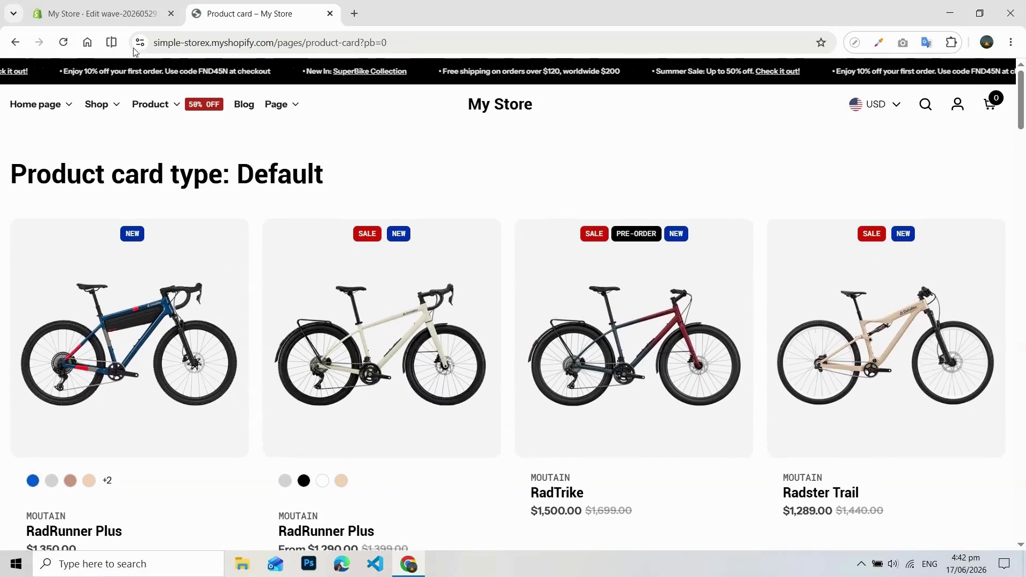
left_click(123, 14)
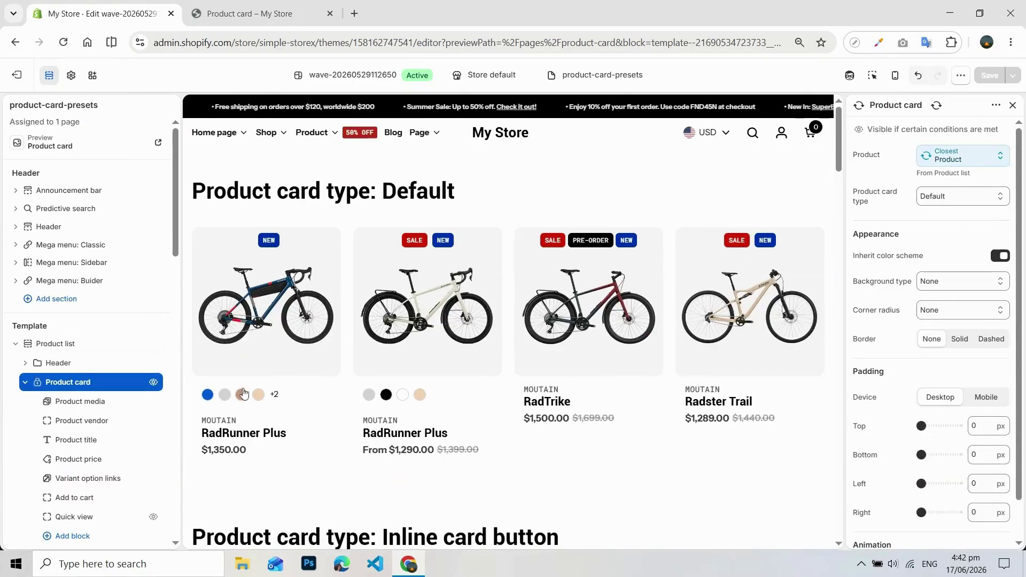
left_click(951, 202)
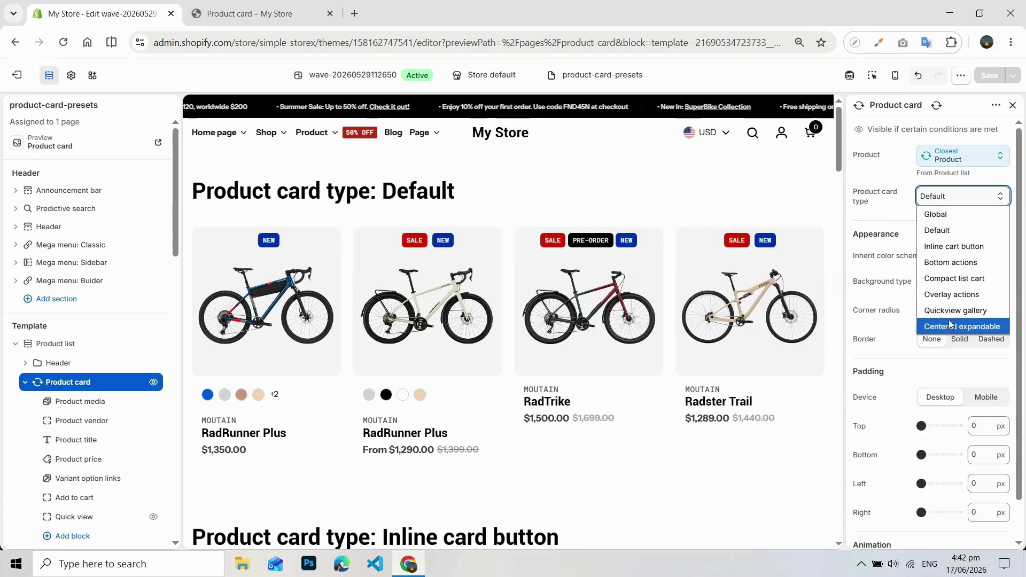
key("Escape")
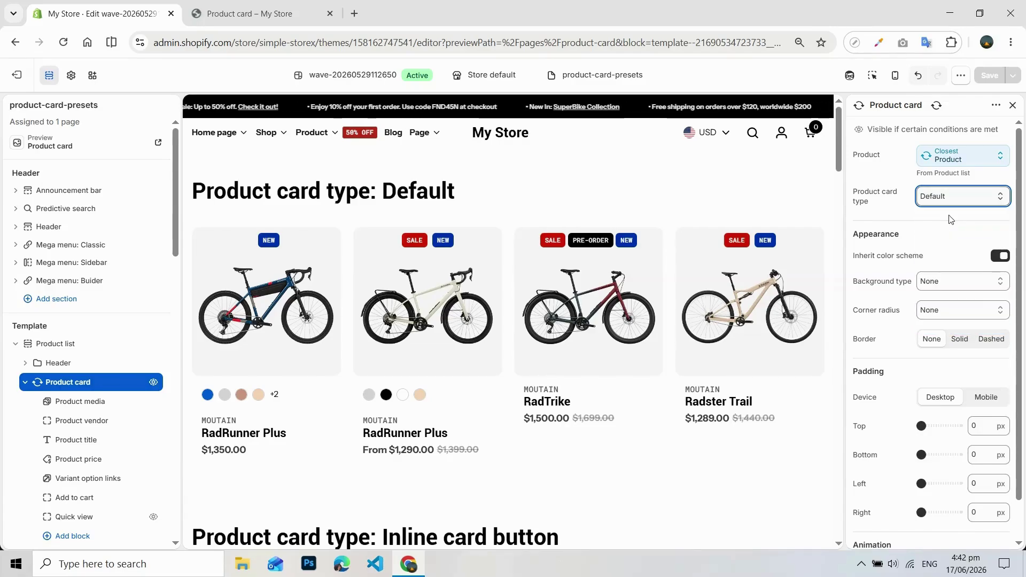
Set the product card type to Global for the Product card blocks in the first three Product lists.
left_click(25, 382)
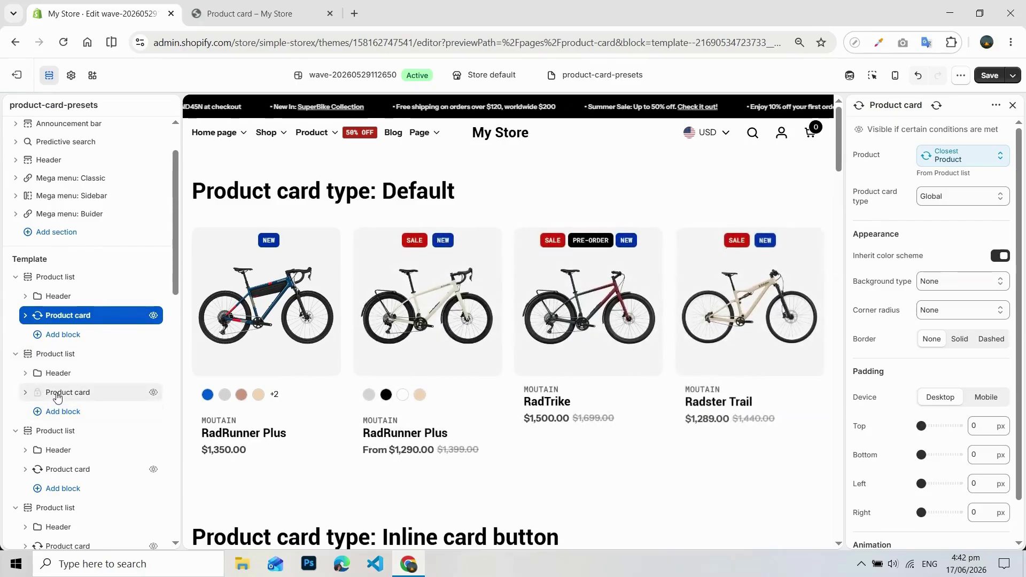
left_click(108, 395)
left_click(985, 205)
left_click(957, 213)
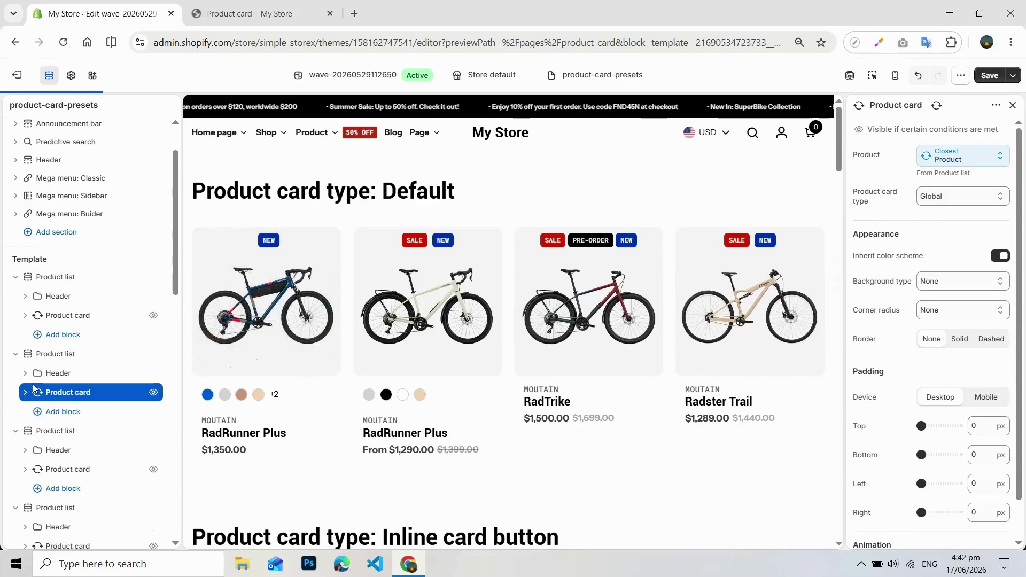
scroll(34, 389, "down", 4)
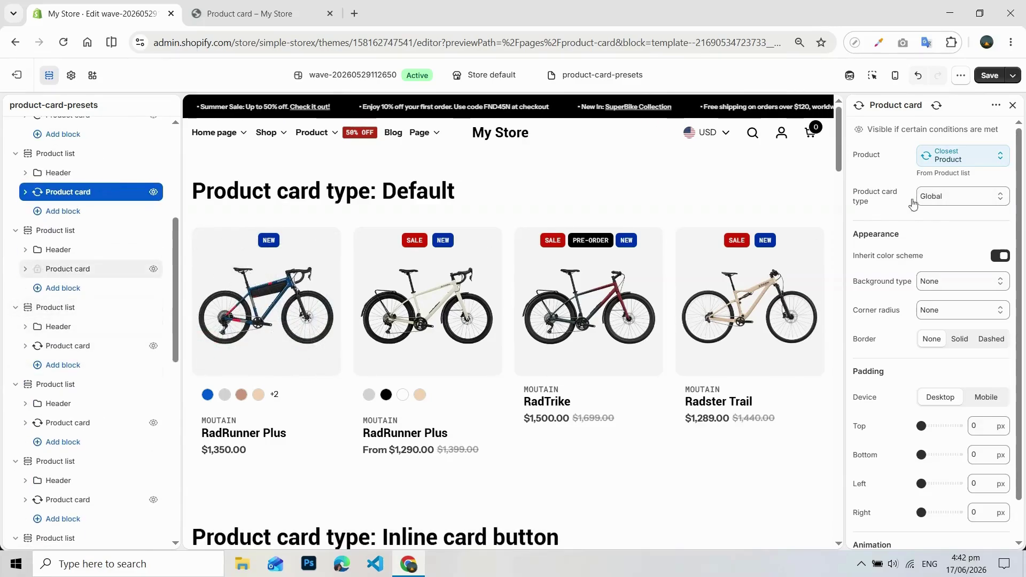
left_click(943, 199)
left_click(936, 214)
Set the product card type to Global for the remaining Product lists' cards, down to the last one in the template.
scroll(87, 378, "down", 4)
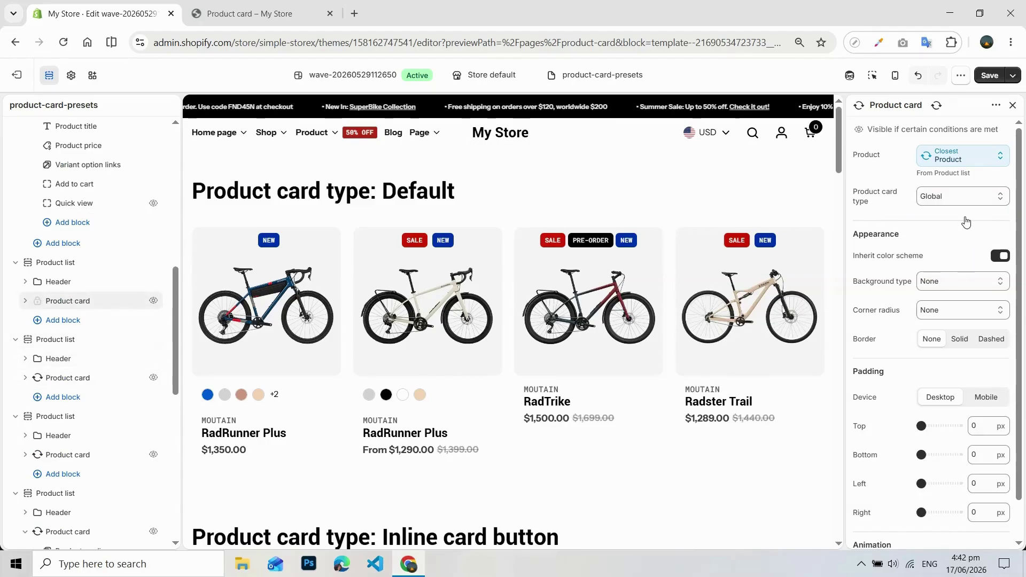
scroll(66, 273, "down", 5)
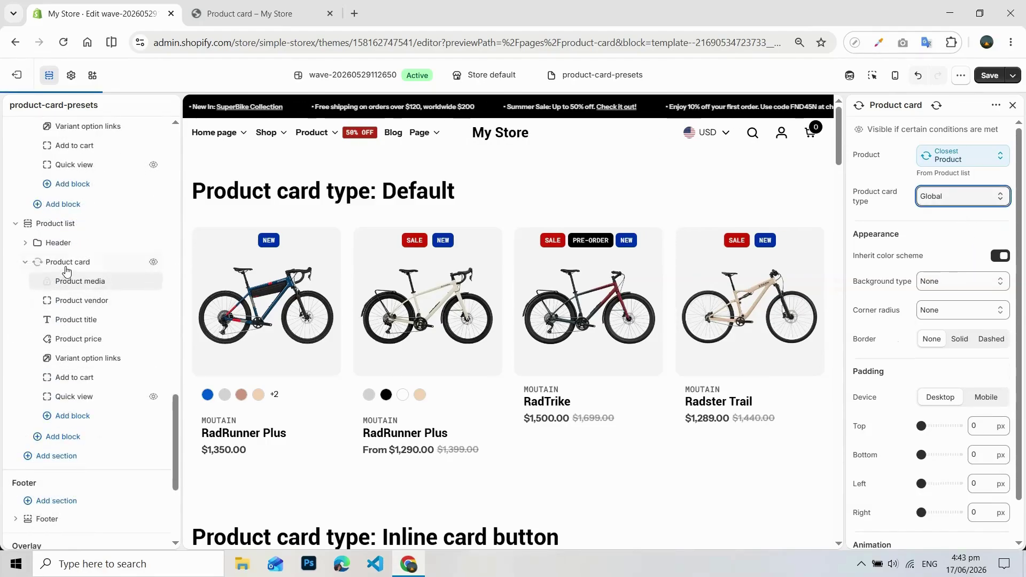
key("ctrl+z")
left_click(962, 196)
key("Escape")
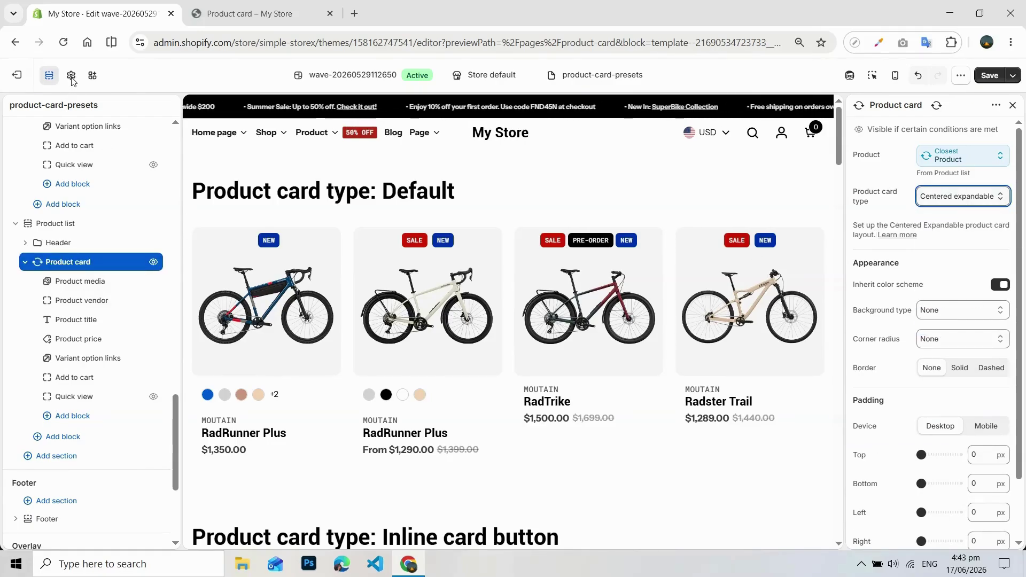
key("ctrl+z")
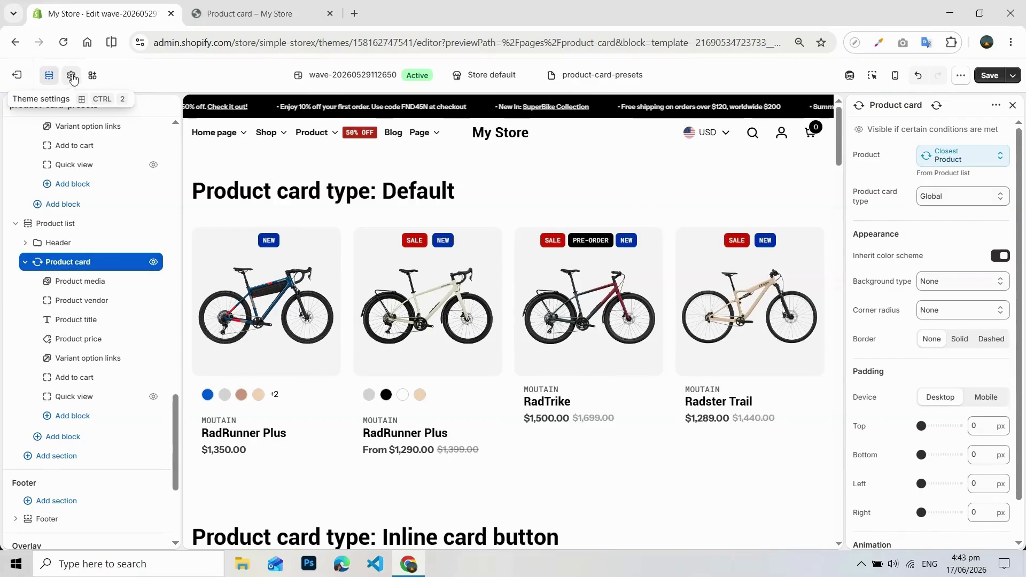
Set the card preset for product cards to Bottom actions in the theme settings and check the cards in the preview.
left_click(71, 75)
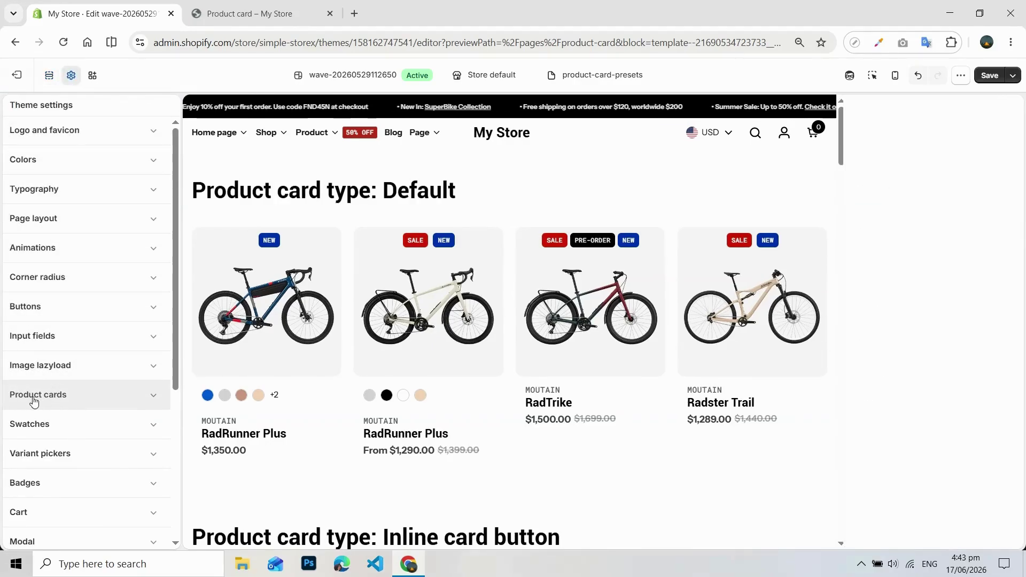
left_click(74, 400)
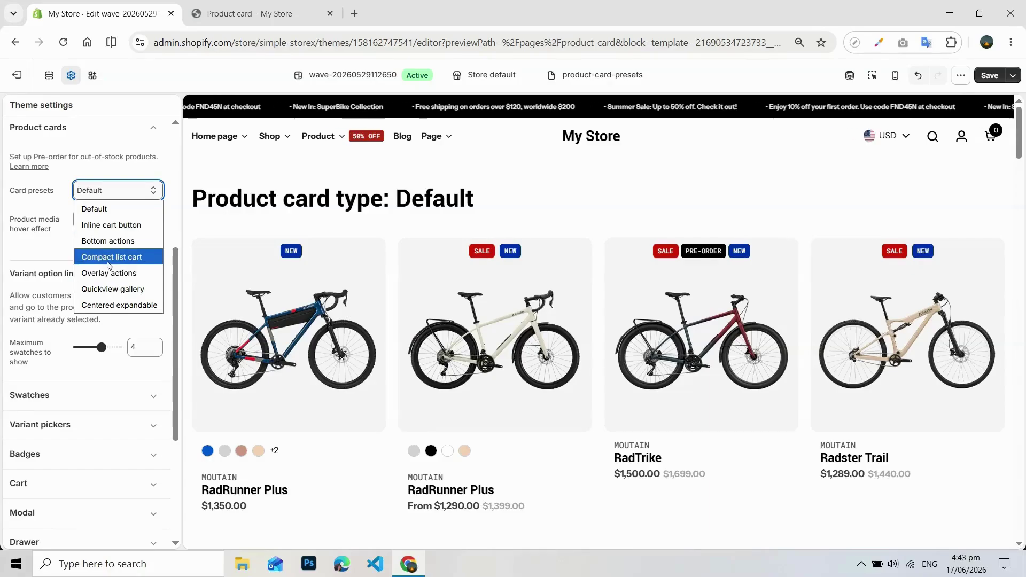
left_click(116, 241)
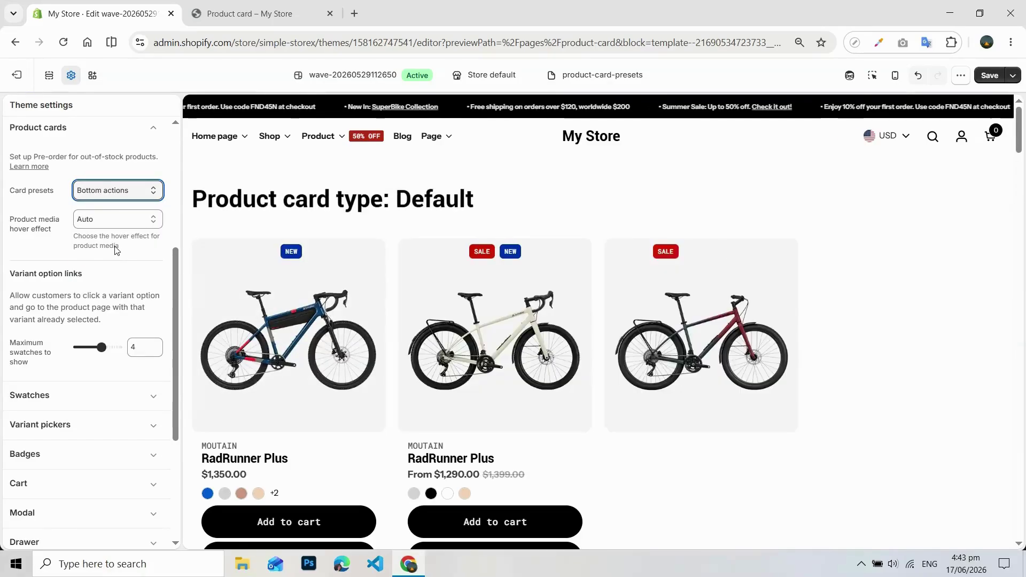
scroll(577, 369, "down", 8)
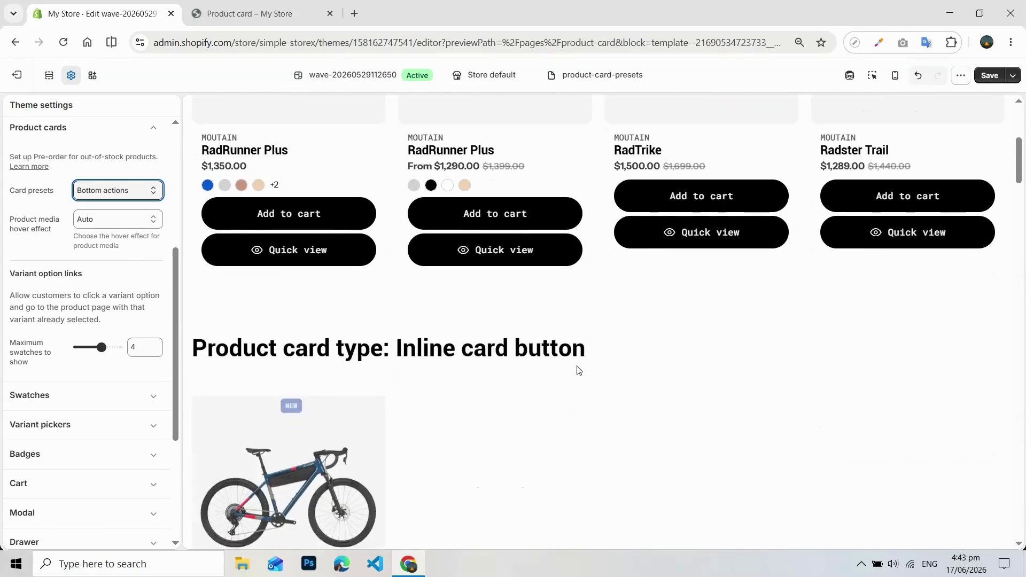
Check the cards in the preview, save the theme changes and reload the live Product card page.
scroll(577, 369, "down", 3)
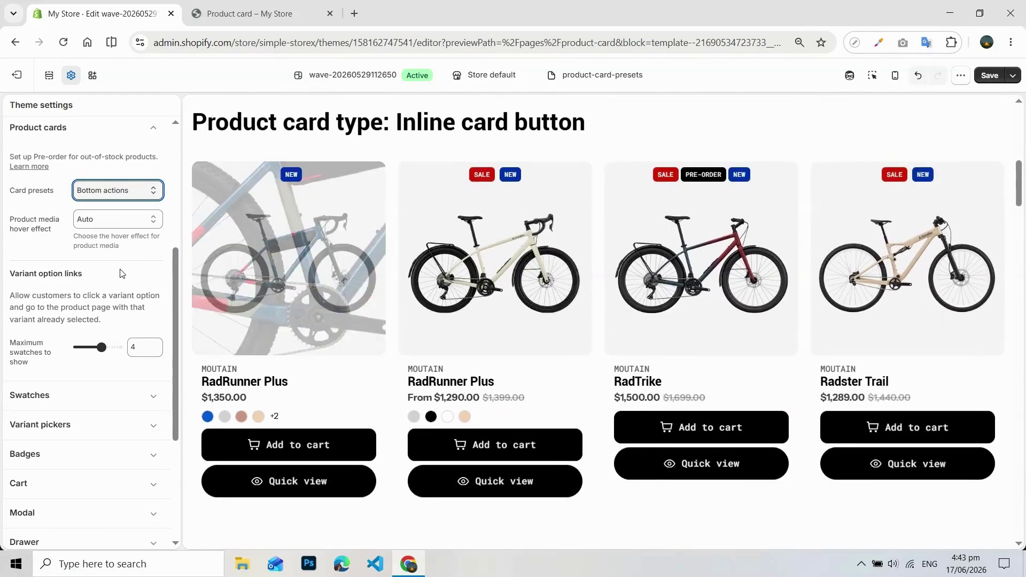
left_click(990, 76)
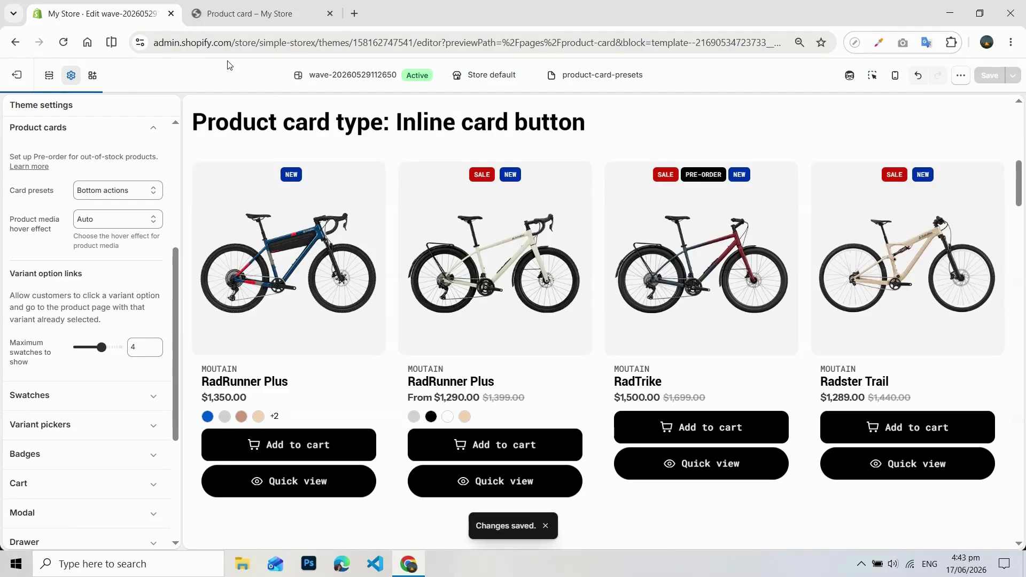
left_click(244, 11)
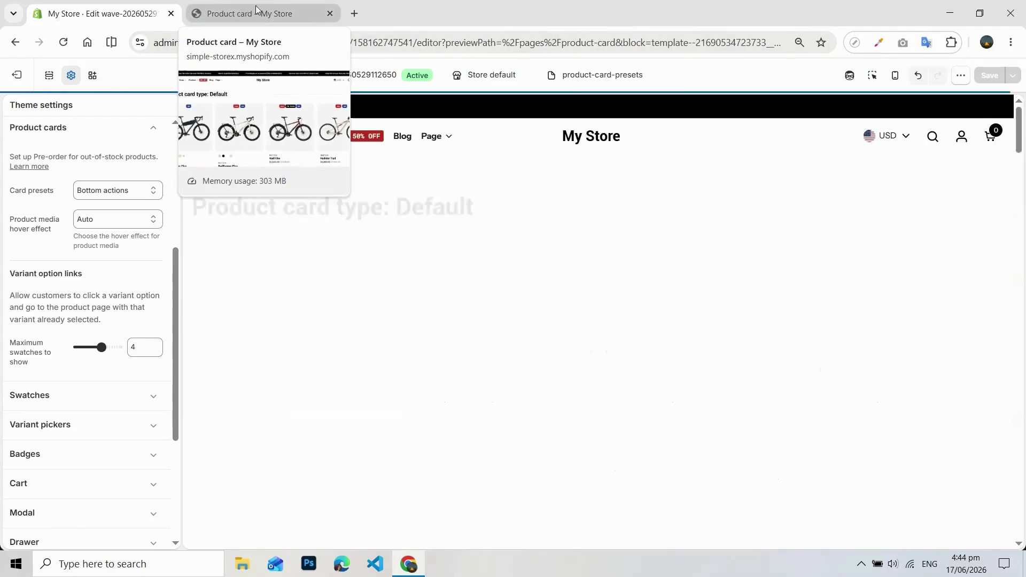
left_click(63, 42)
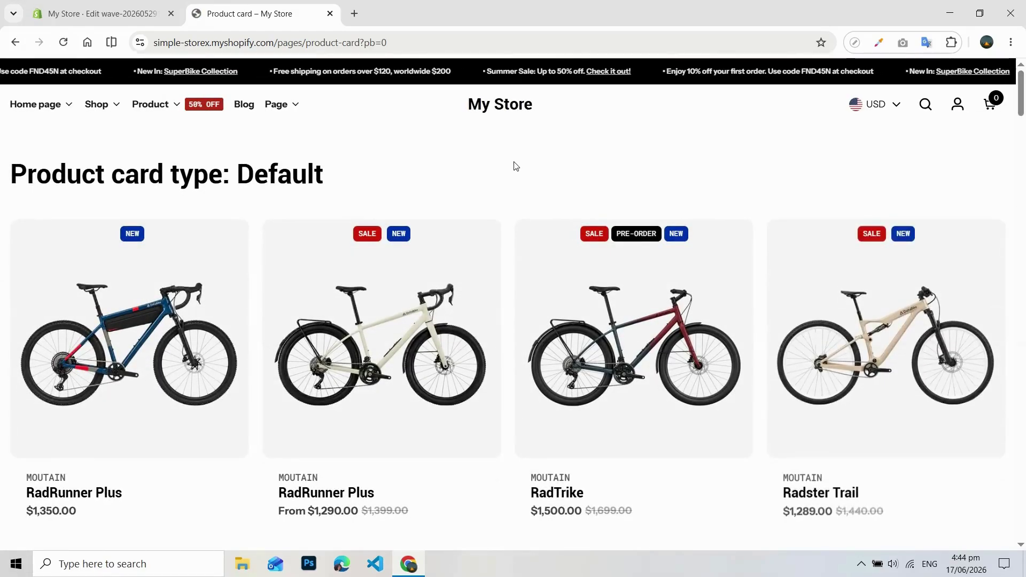
Examine the product cards in every section of the live Product card page, down to Quickview Gallery.
scroll(515, 166, "down", 3)
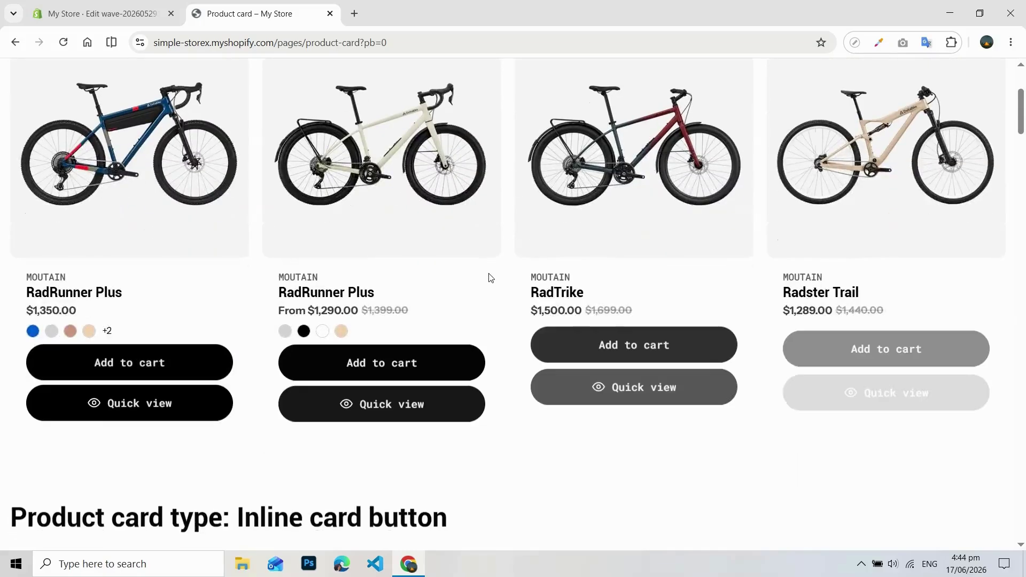
scroll(561, 419, "down", 6)
scroll(564, 422, "down", 8)
scroll(564, 420, "down", 8)
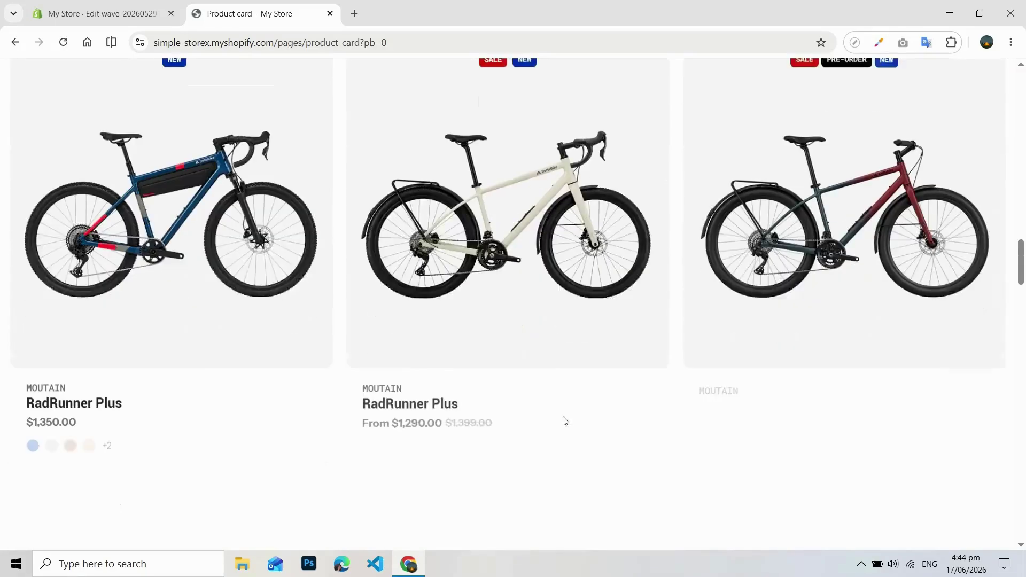
scroll(565, 421, "down", 4)
scroll(566, 420, "down", 12)
scroll(566, 427, "down", 6)
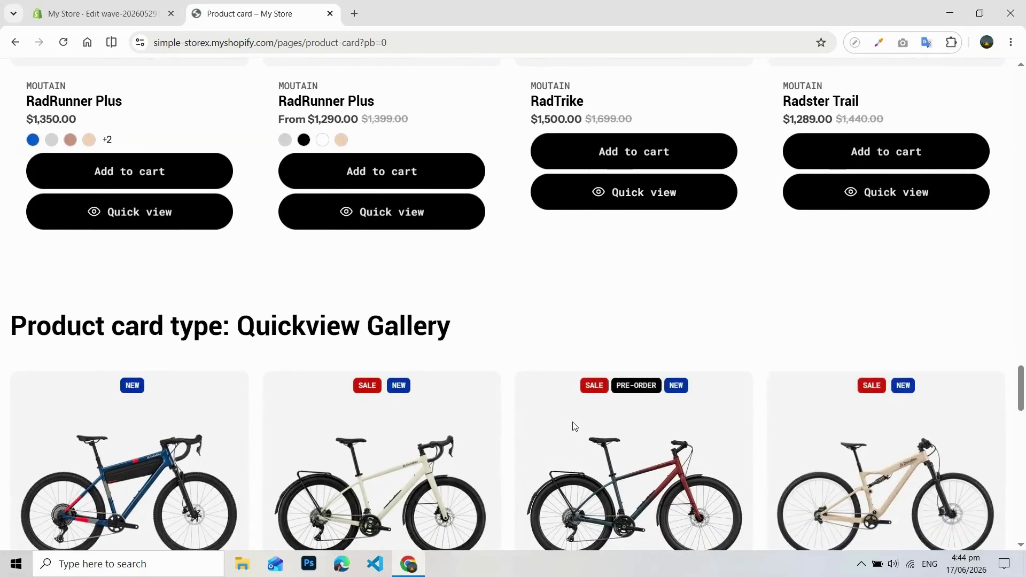
scroll(574, 426, "down", 6)
left_click_drag(1020, 424, 1024, 96)
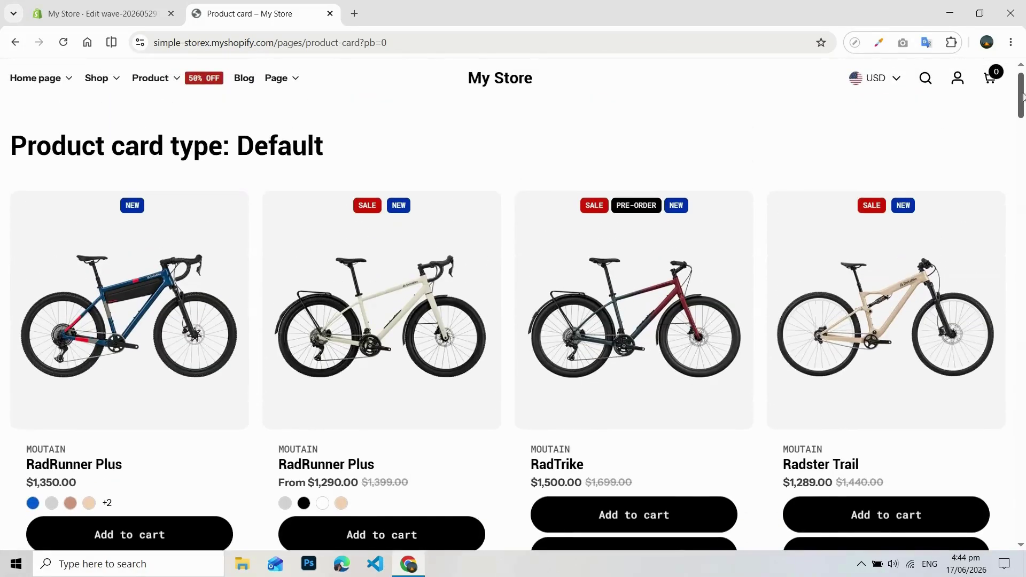
Return to the theme editor and set the maximum swatches to show on product cards to 1.
left_click(121, 14)
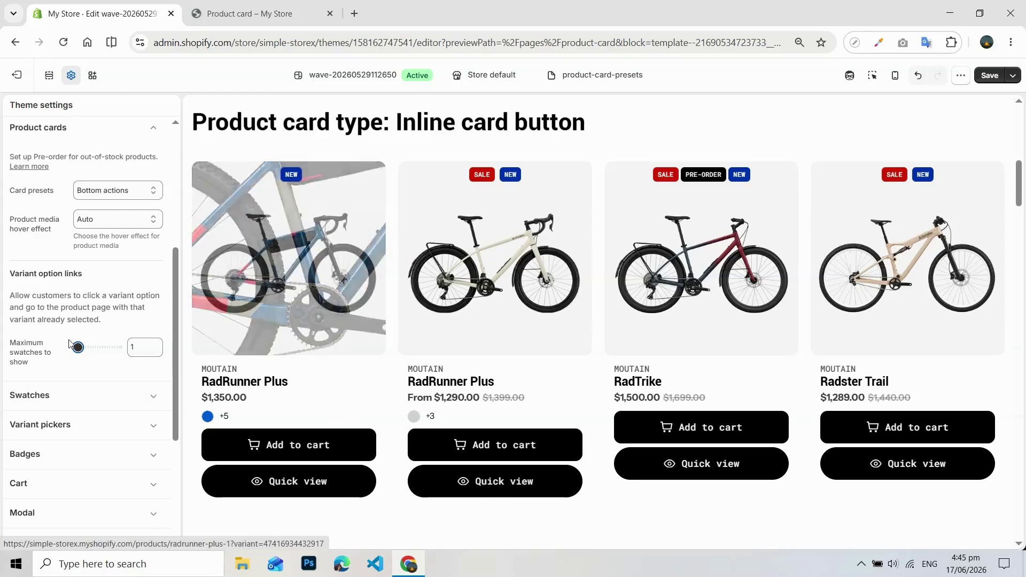
scroll(77, 217, "up", 1)
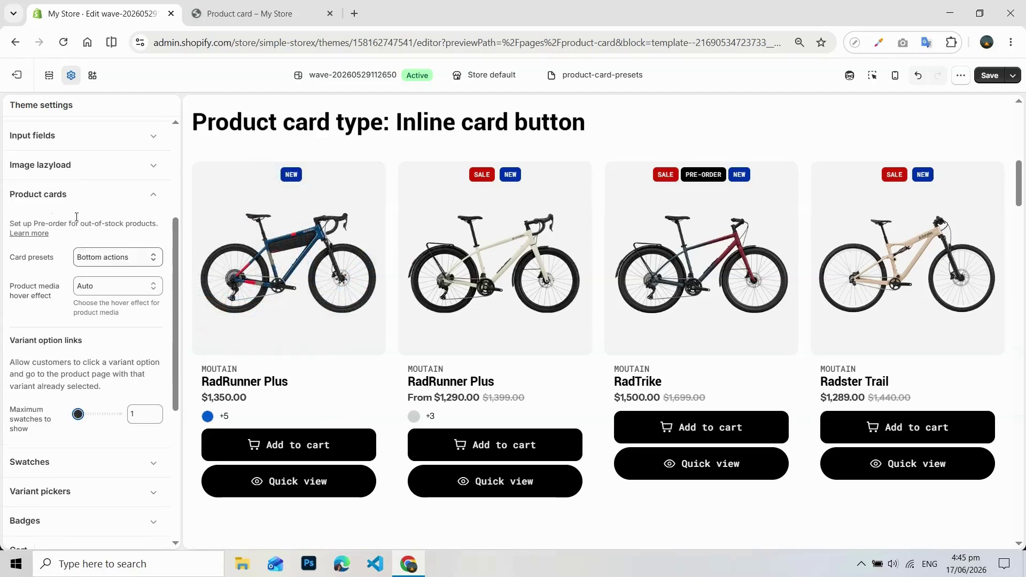
Set the Add to cart button in the first Product list's card to the Icon preset with the Cart icon.
left_click(49, 77)
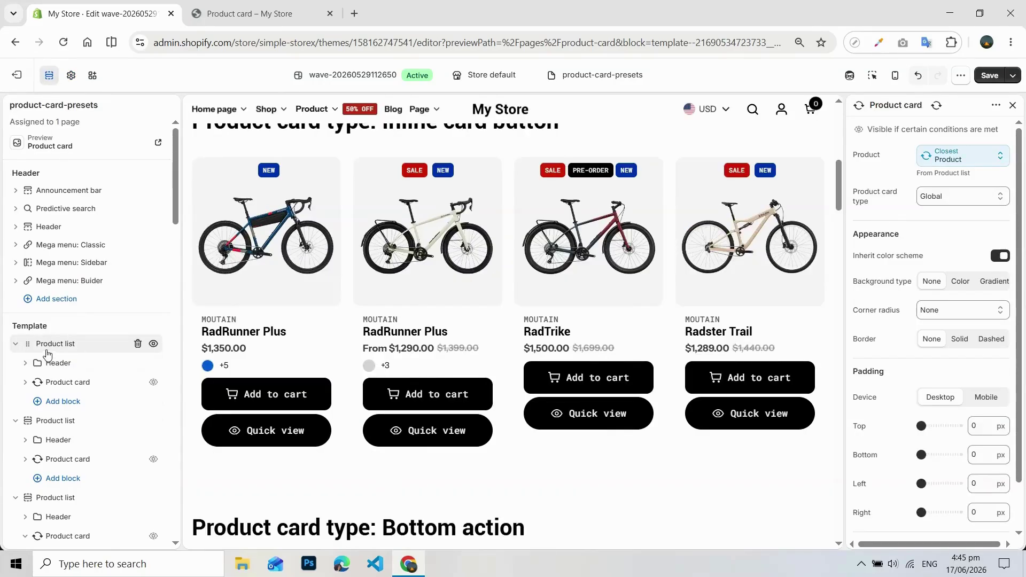
left_click(66, 345)
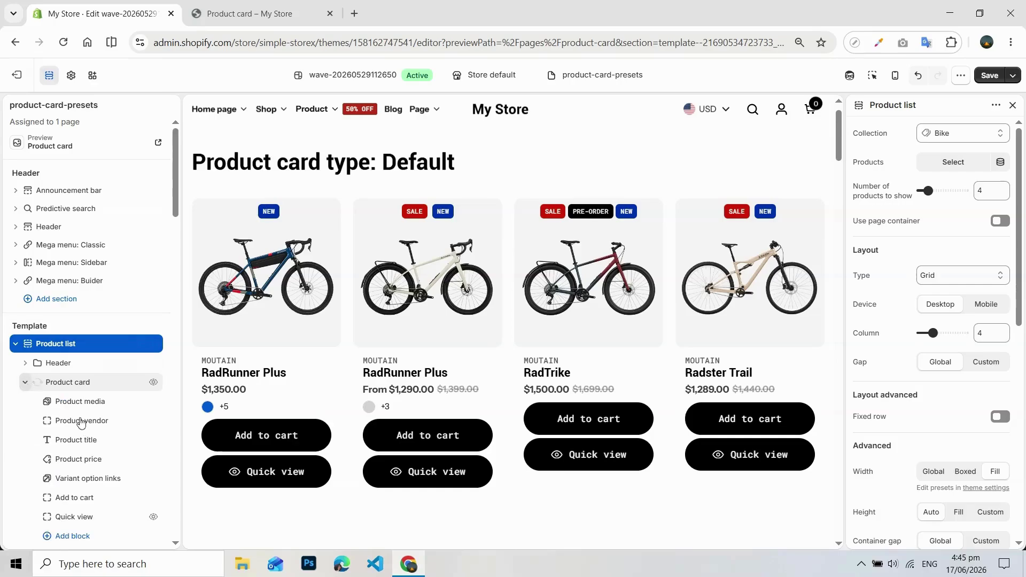
scroll(79, 421, "down", 1)
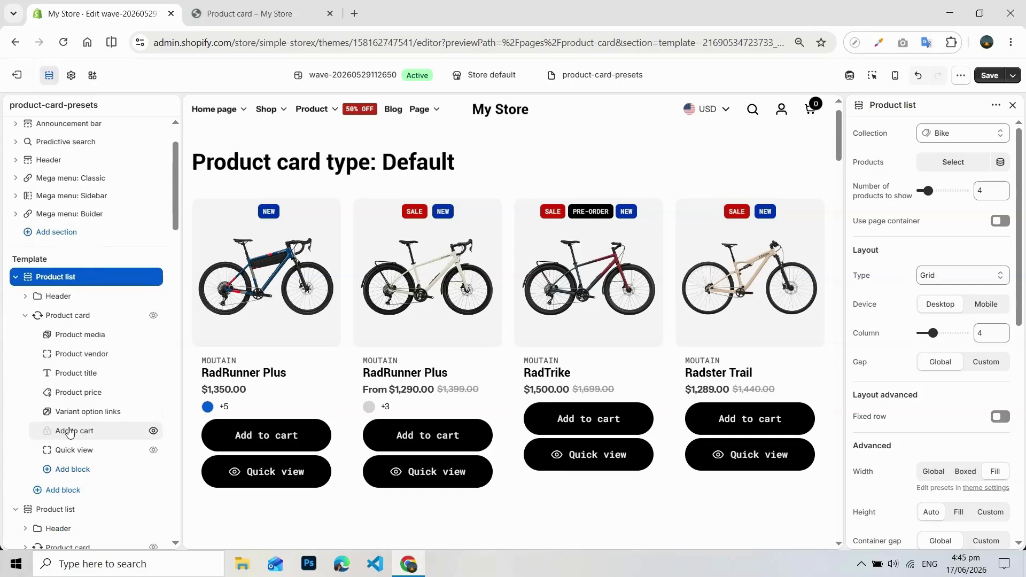
left_click(77, 433)
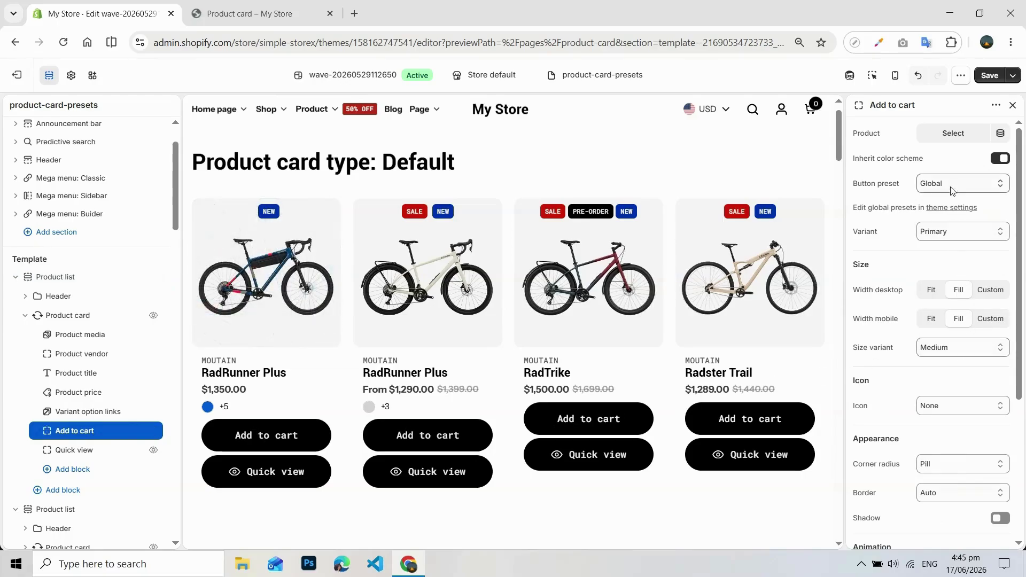
left_click(939, 283)
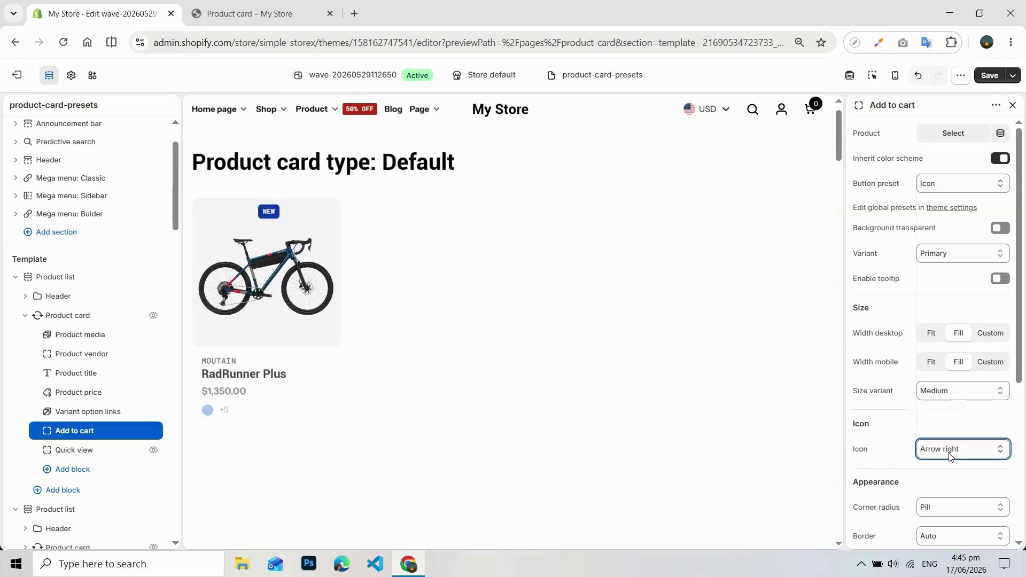
left_click(950, 455)
left_click(939, 390)
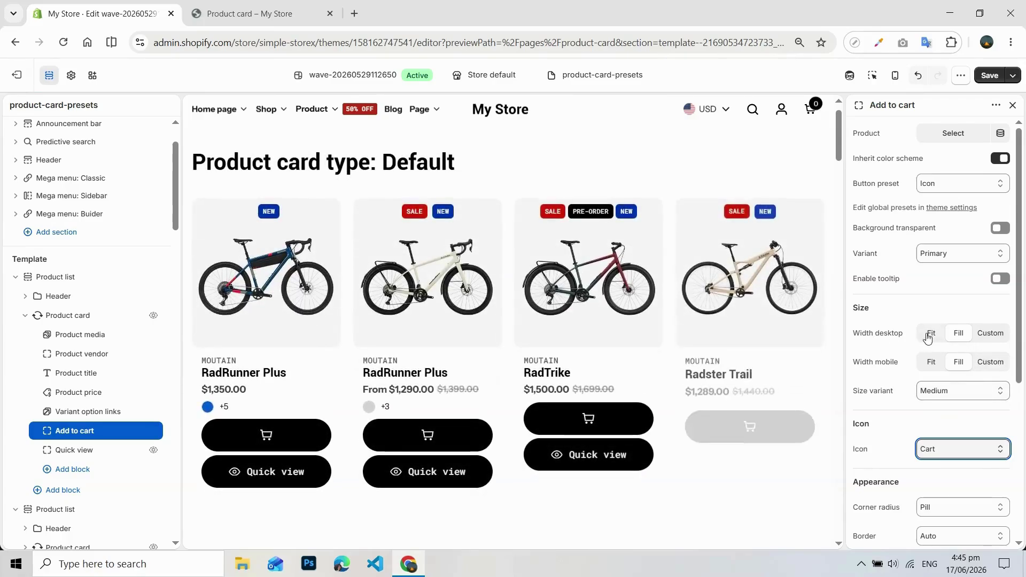
Give the Add to cart button a custom desktop width of 30%.
left_click(990, 333)
left_click_drag(942, 362, 928, 361)
left_click_drag(930, 362, 932, 361)
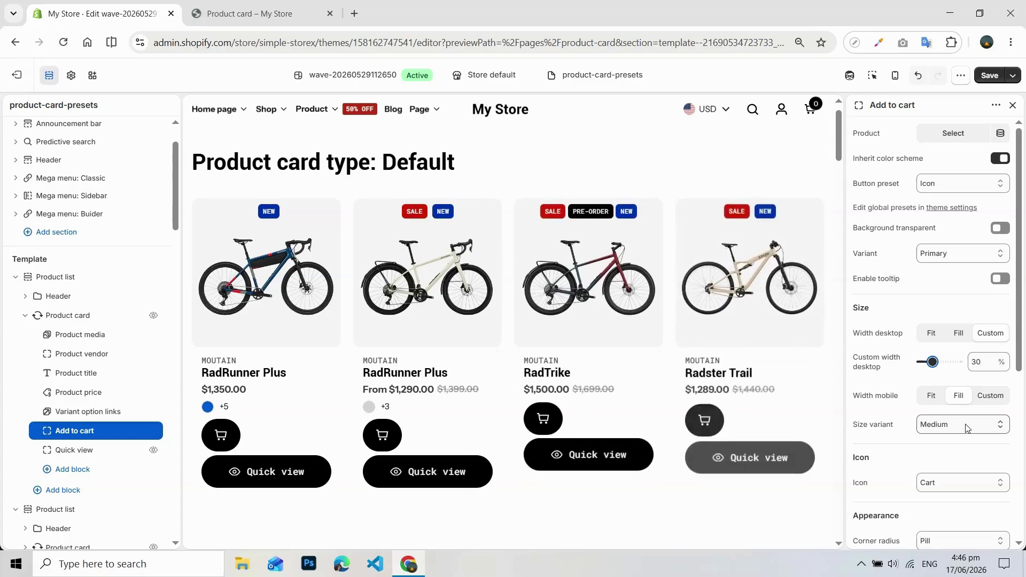
Set the same card's Quick view button to the Icon preset with a custom desktop width of 29%.
left_click(81, 452)
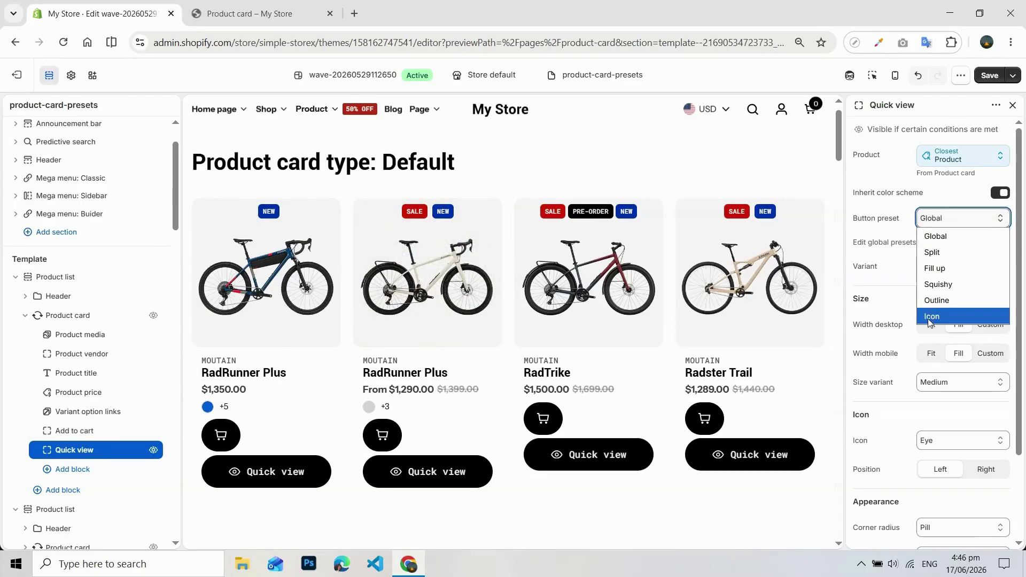
key("Down")
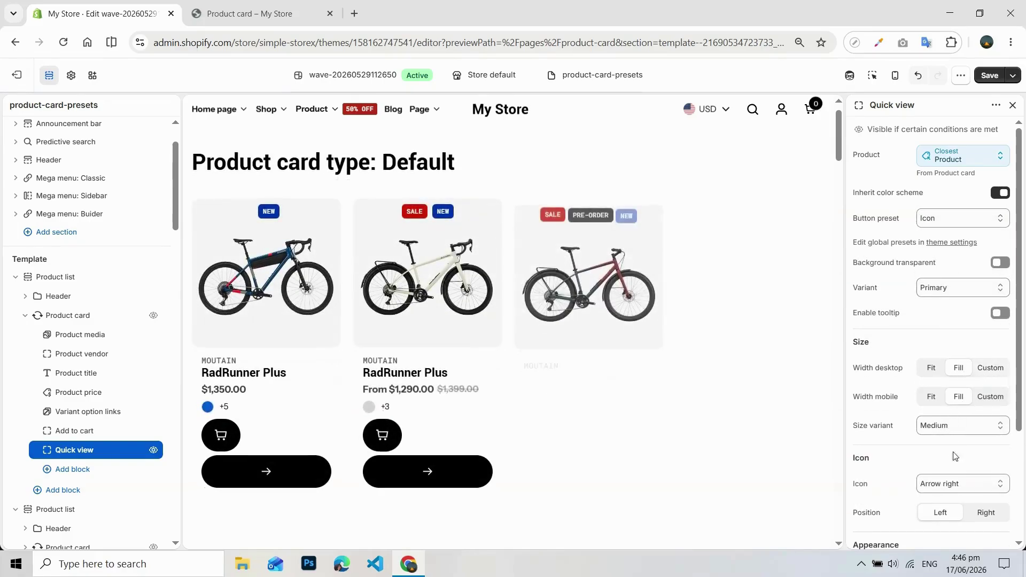
left_click(991, 368)
left_click_drag(957, 396, 931, 396)
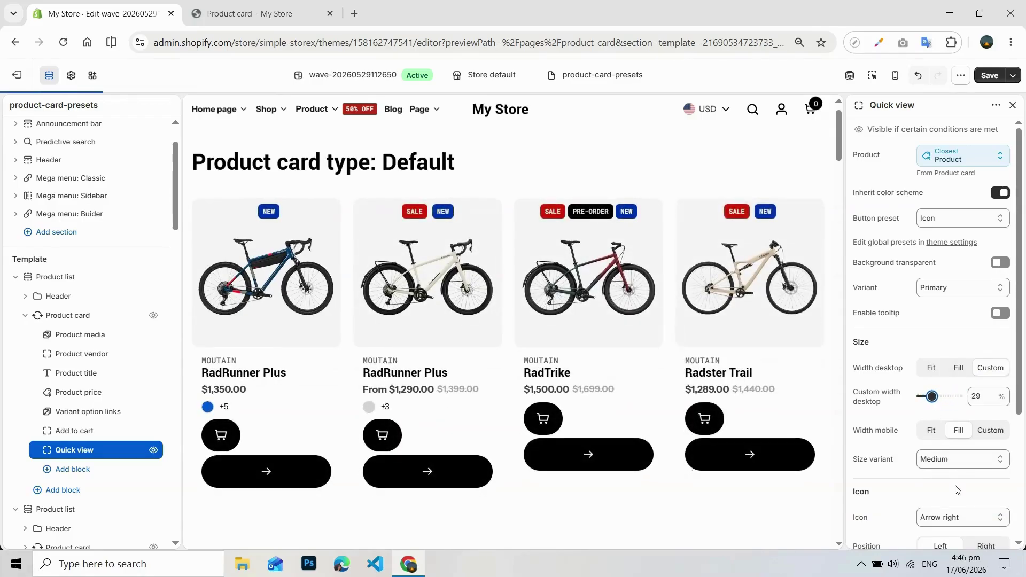
Set the Quick view button's icon to Eye.
scroll(957, 491, "down", 3)
left_click(982, 395)
left_click(968, 365)
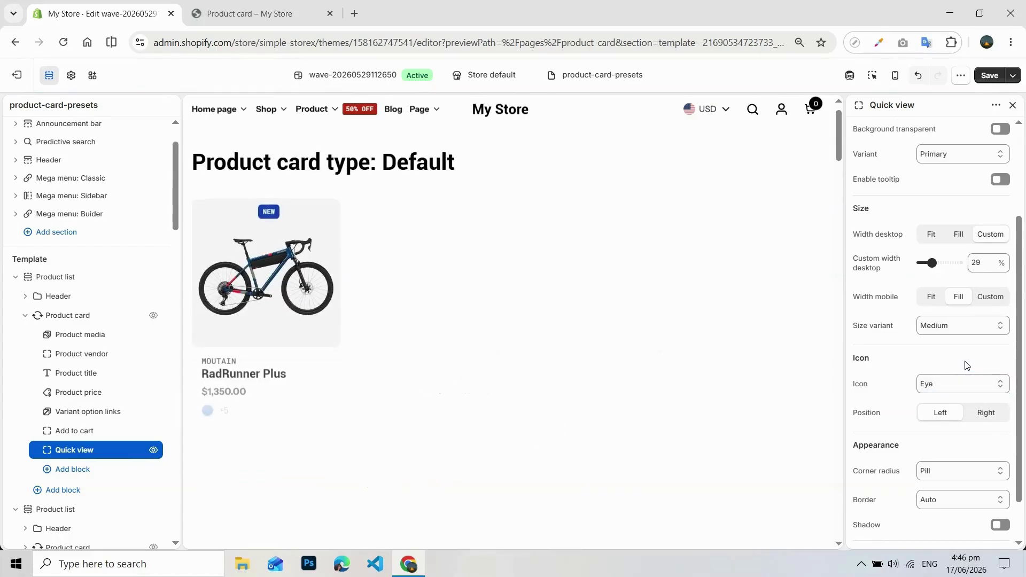